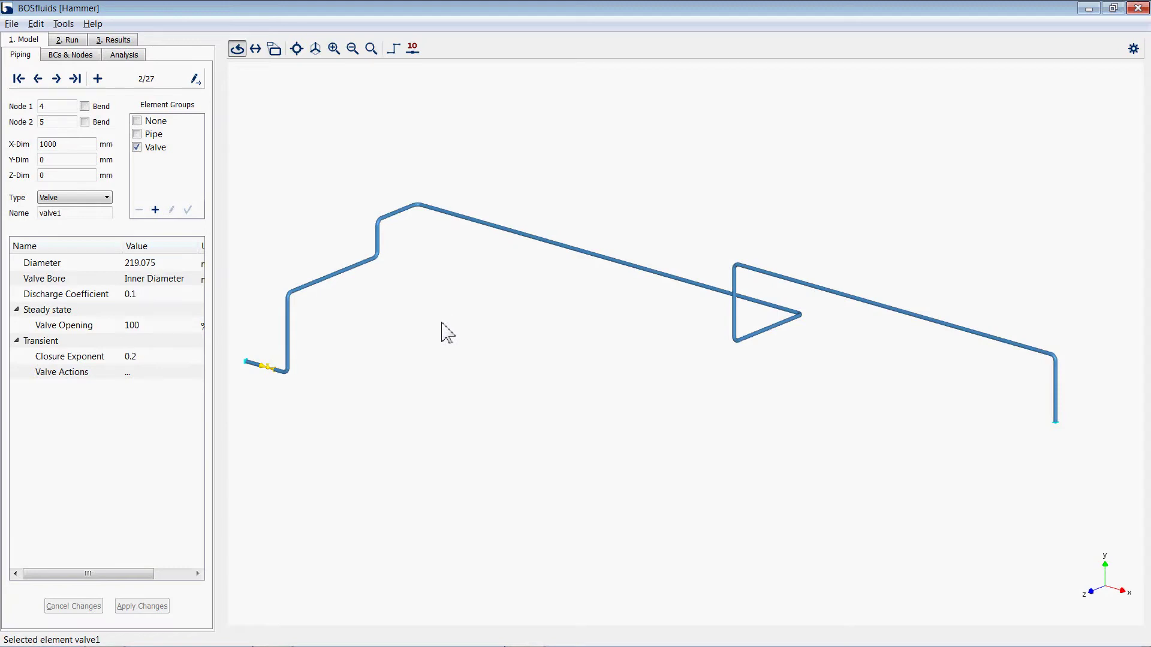
- Orbit and pan the pipe model sideways to reposition it in the 3D view
mouse_move(569, 335)
mouse_down()
mouse_move(443, 330)
mouse_move(516, 349)
mouse_move(549, 342)
mouse_up()
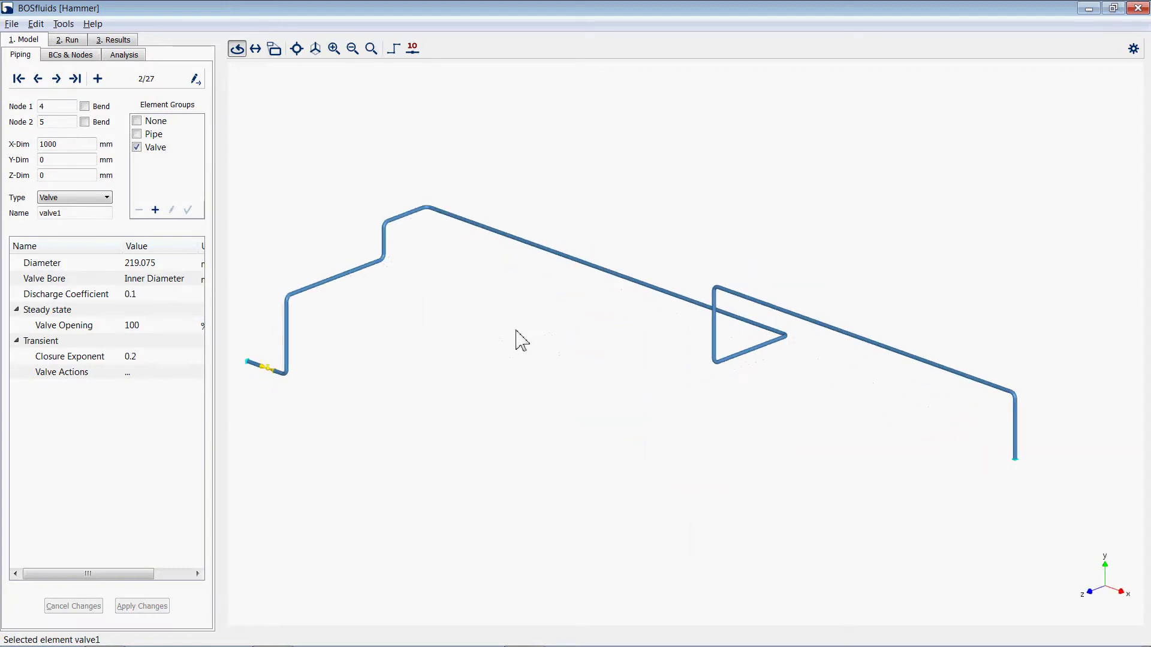
middle_drag(502, 329, 560, 334)
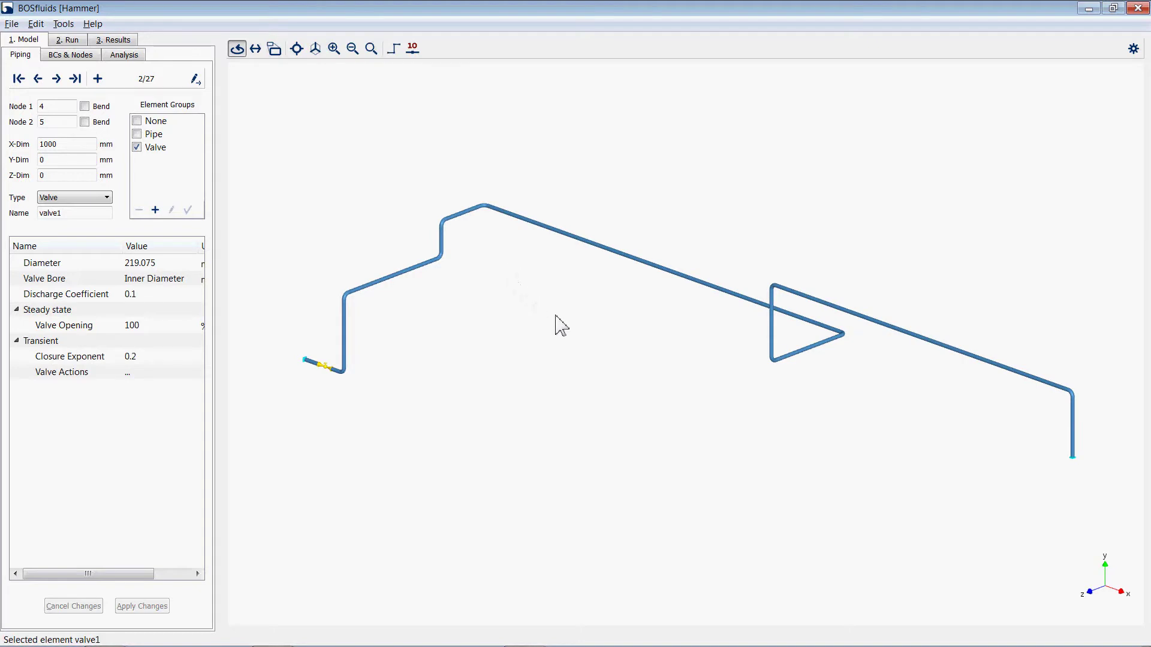
mouse_move(587, 324)
mouse_down()
mouse_move(505, 336)
mouse_move(591, 324)
mouse_up()
scroll(597, 334, up, 3)
scroll(597, 334, down, 3)
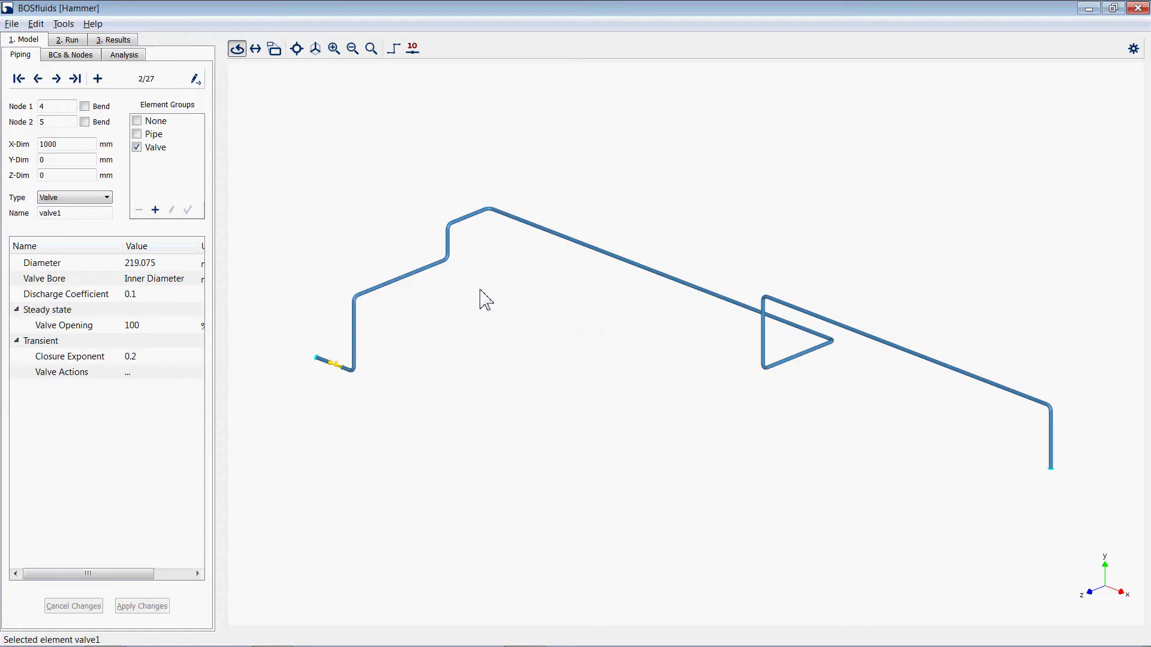
scroll(408, 277, up, 1)
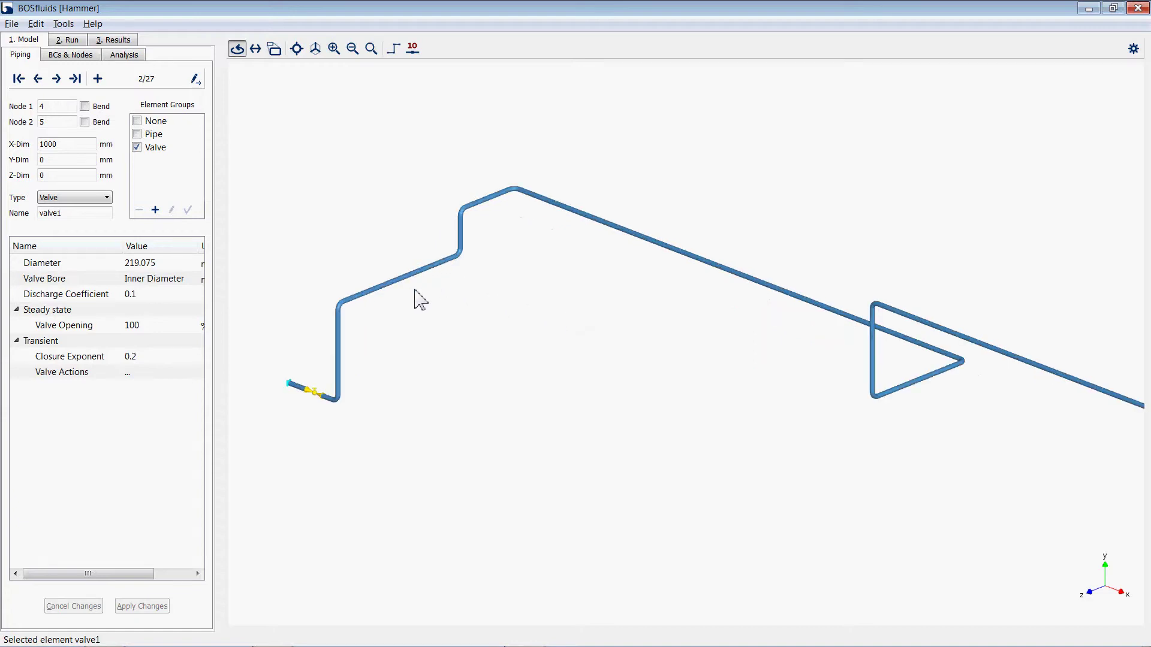
- Tilt the view and zoom in on the upper pipe runs and triangular loop
mouse_move(419, 298)
mouse_down()
mouse_move(462, 290)
mouse_move(423, 295)
mouse_move(435, 294)
mouse_up()
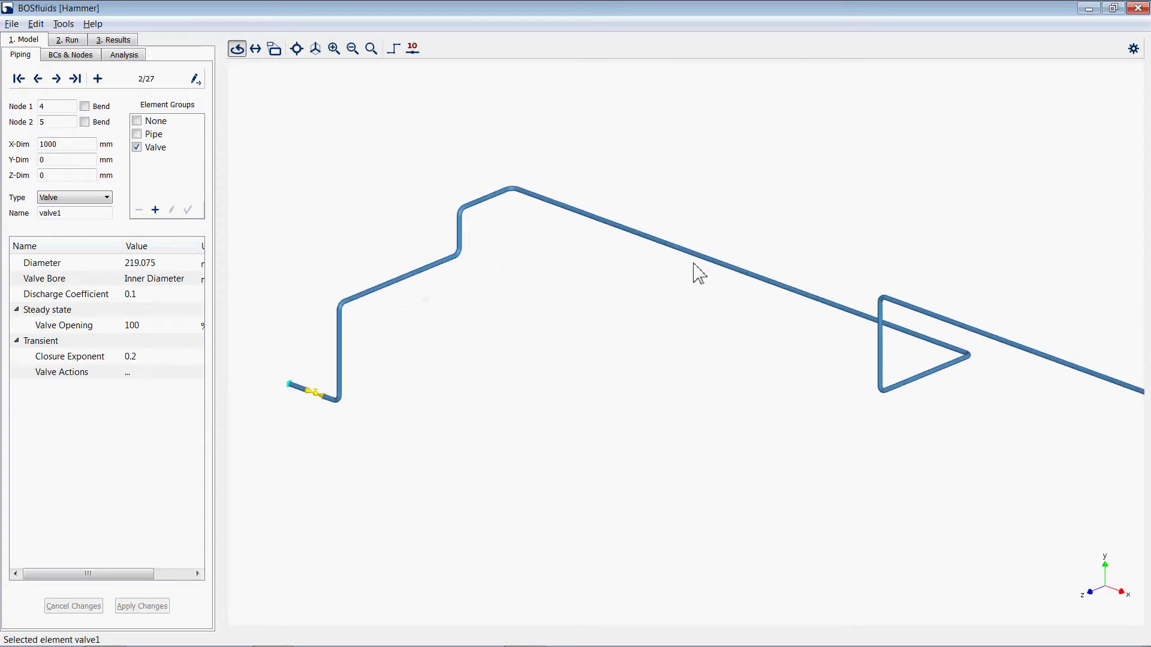
scroll(707, 265, up, 3)
drag(707, 264, 598, 258)
scroll(435, 197, up, 3)
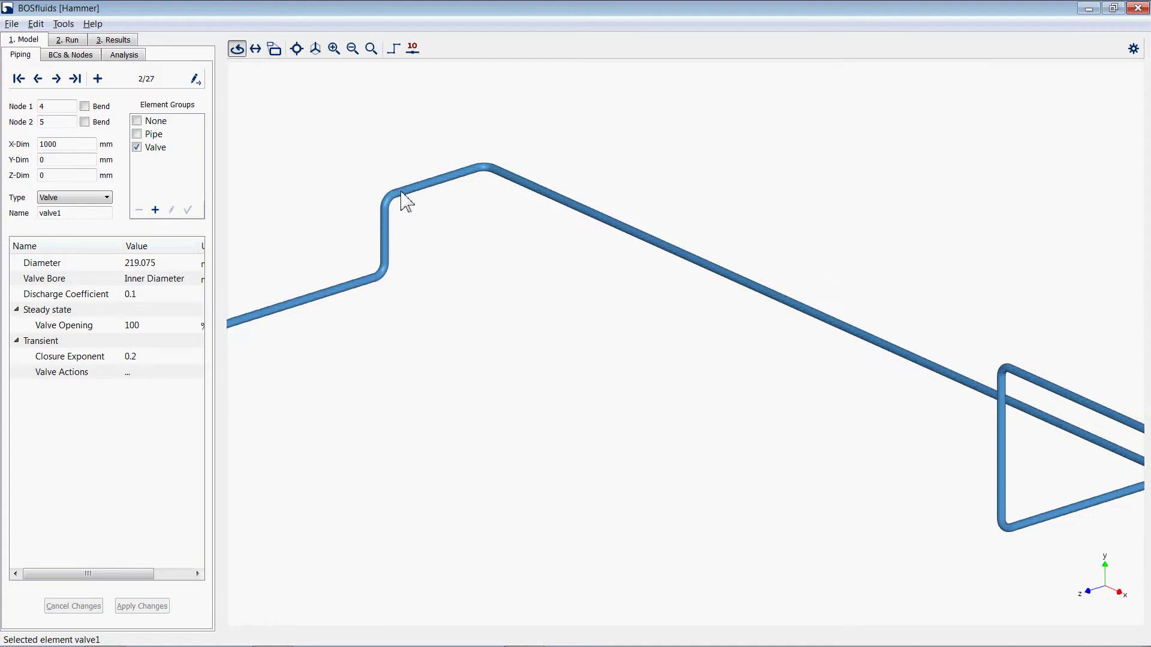
scroll(404, 198, up, 3)
mouse_move(457, 210)
mouse_down()
mouse_move(481, 206)
mouse_move(439, 201)
mouse_up()
scroll(455, 201, down, 3)
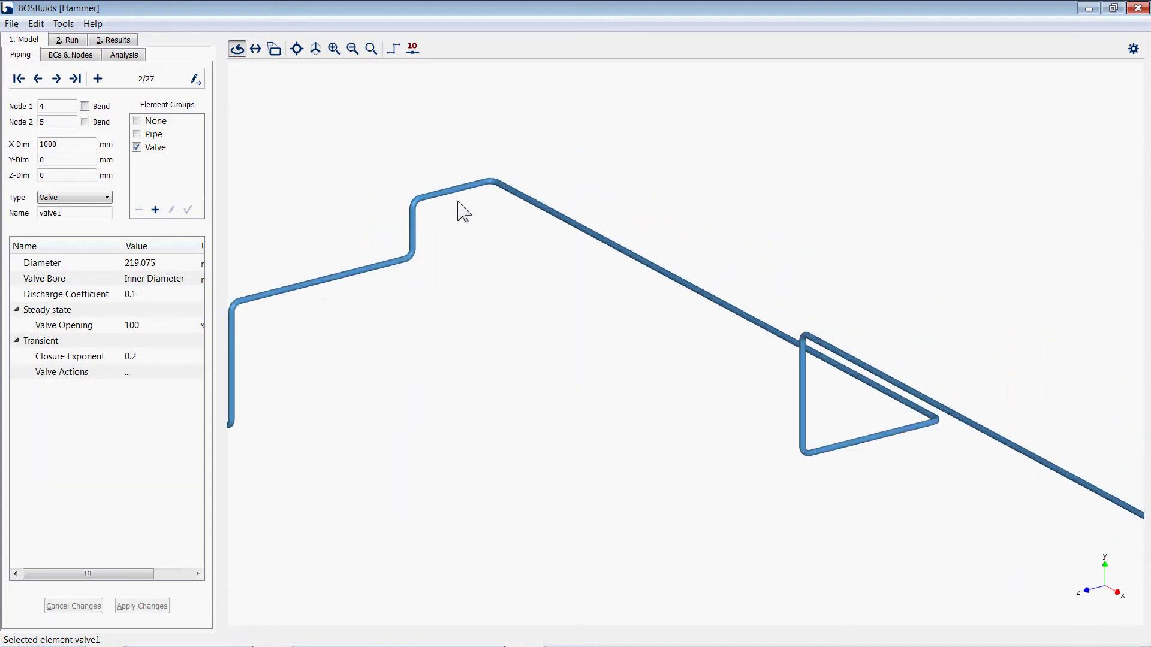
- Pan the model slightly left and up with the Pan tool
click(255, 49)
drag(491, 327, 560, 298)
scroll(552, 260, up, 2)
scroll(551, 260, down, 3)
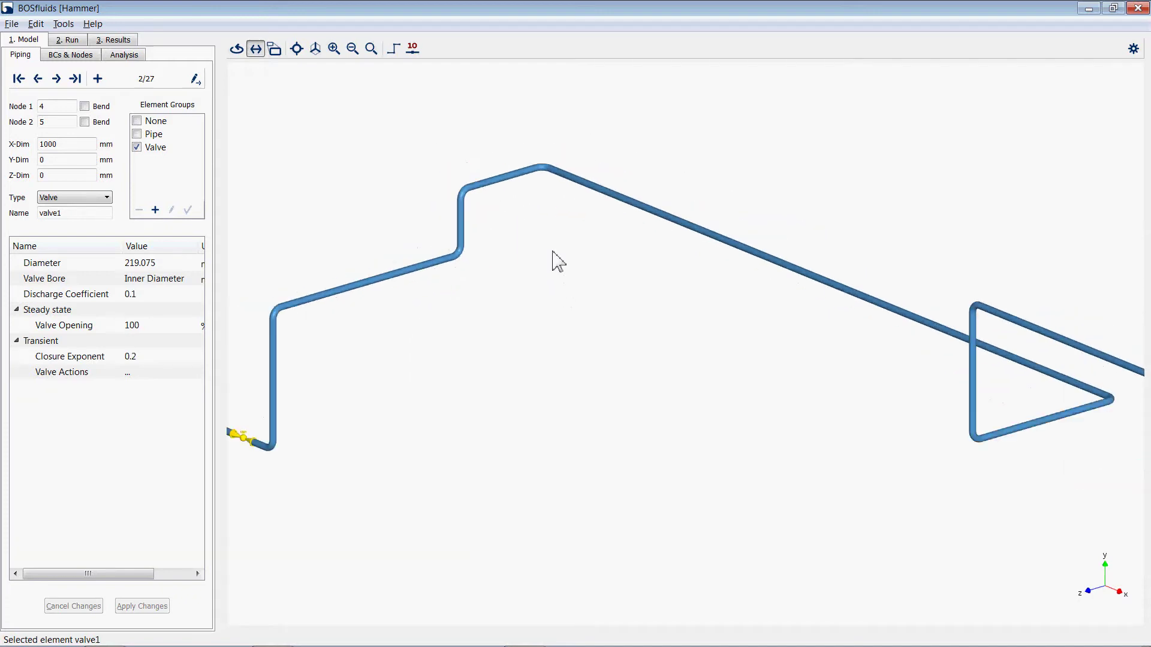
- Zoom Window onto a single pipe bend to show its thickness
click(275, 50)
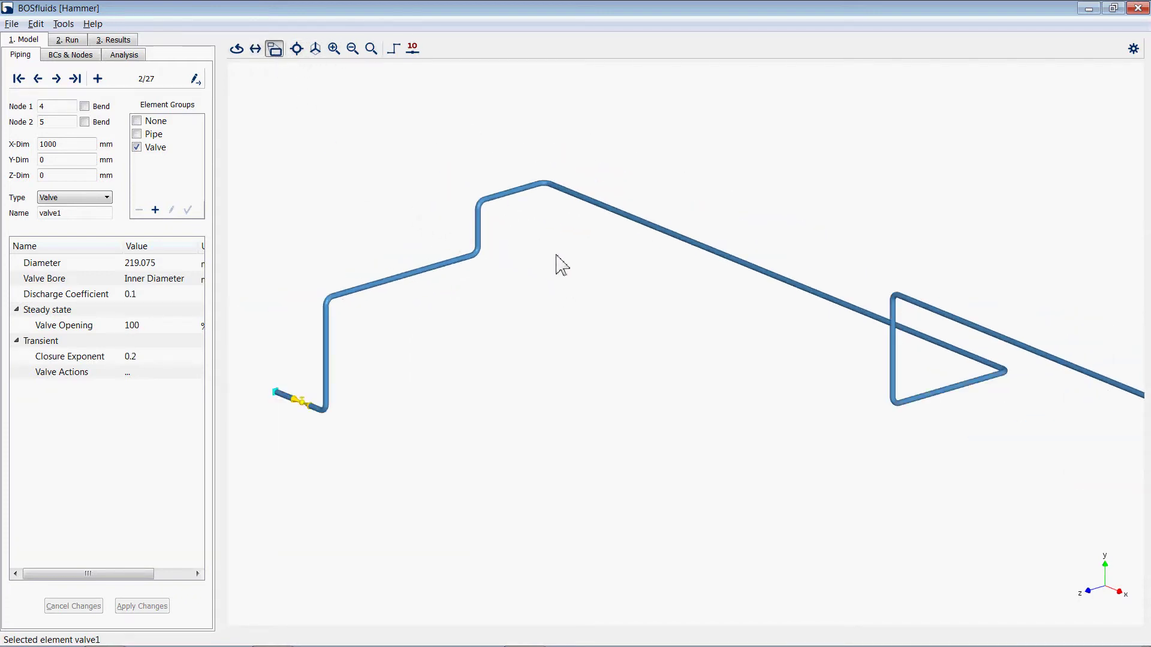
drag(647, 150, 468, 257)
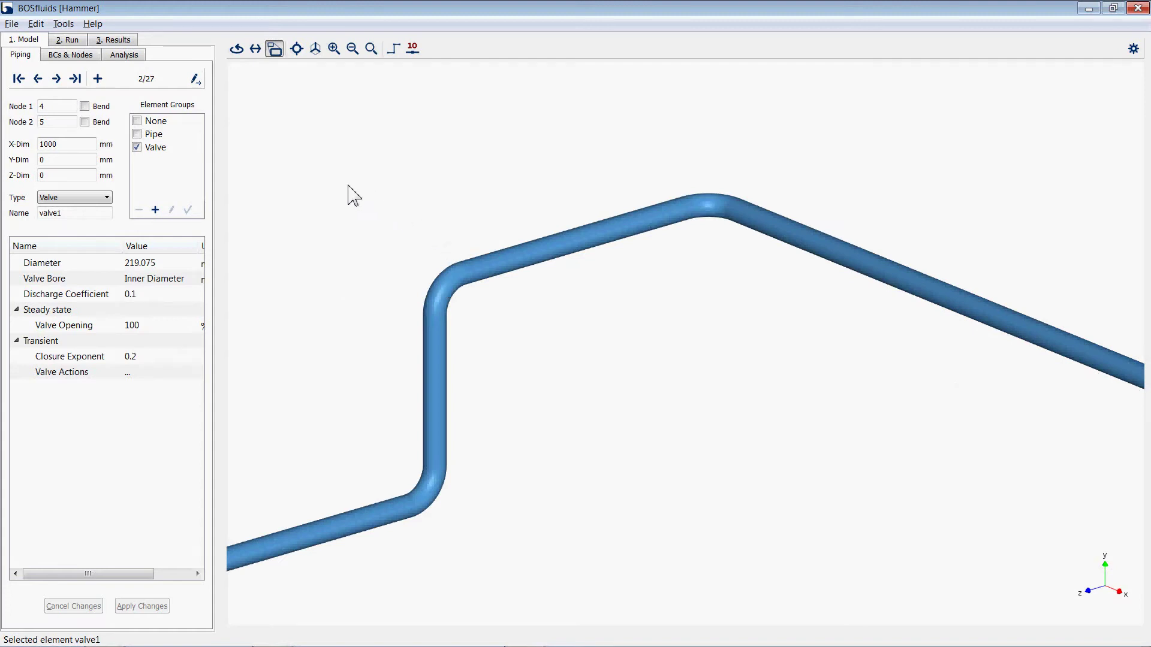
drag(347, 191, 894, 449)
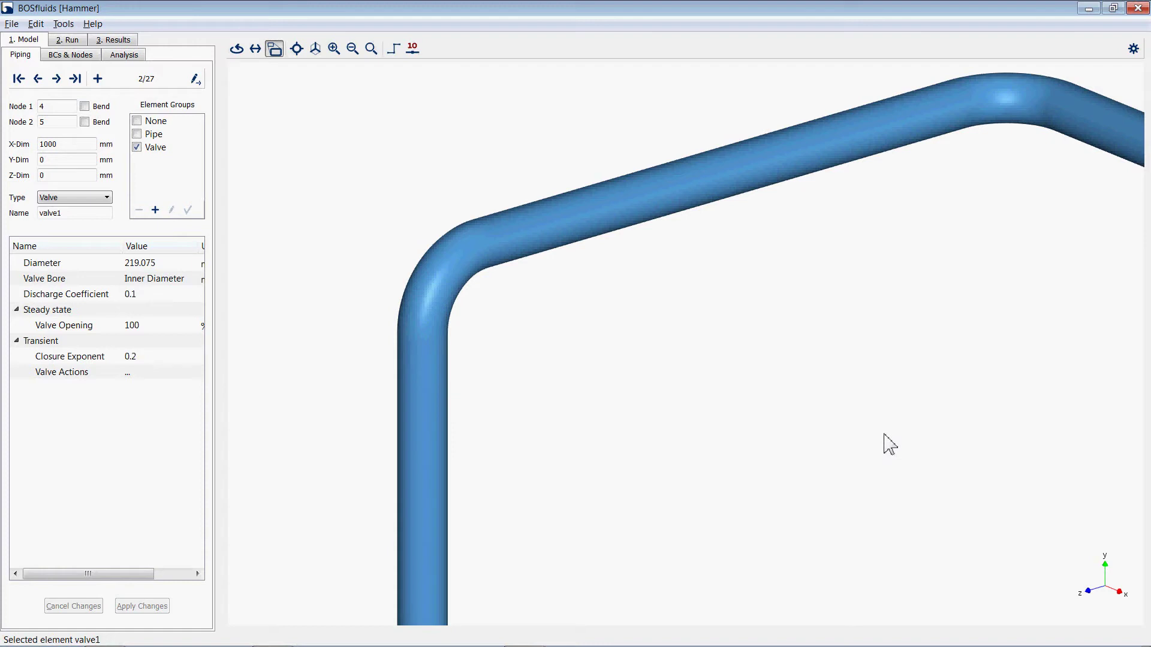
- Fit the whole model with Zoom Extents, then orbit and zoom it in Rotate mode
click(302, 52)
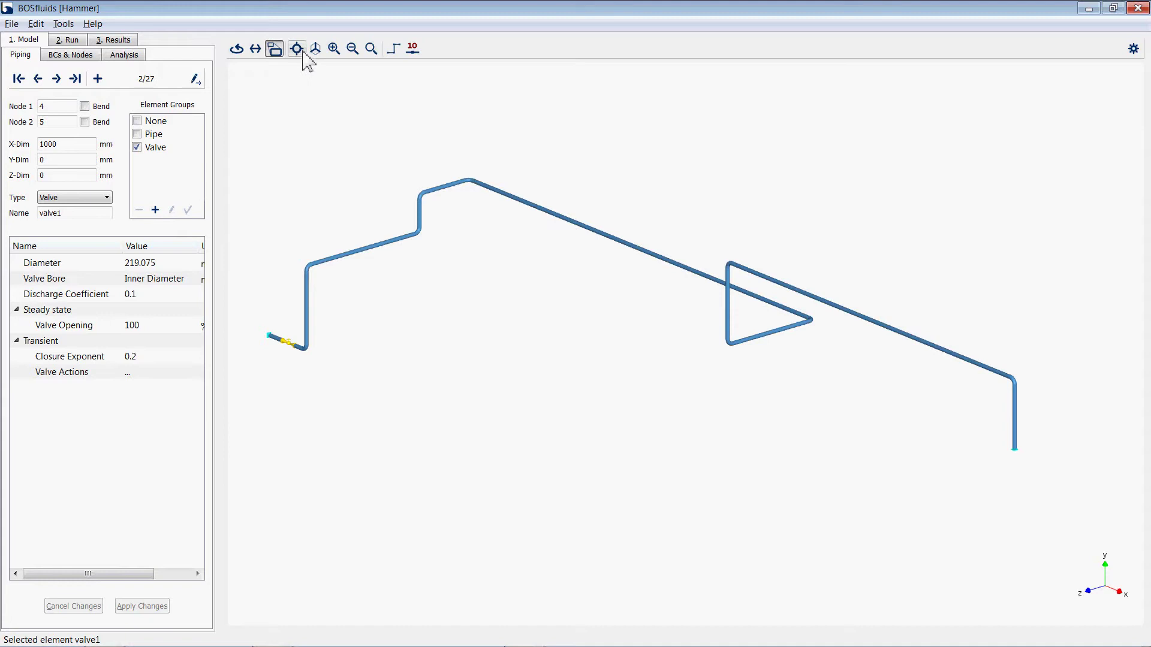
click(236, 50)
drag(508, 294, 769, 346)
scroll(727, 308, up, 5)
scroll(334, 135, up, 3)
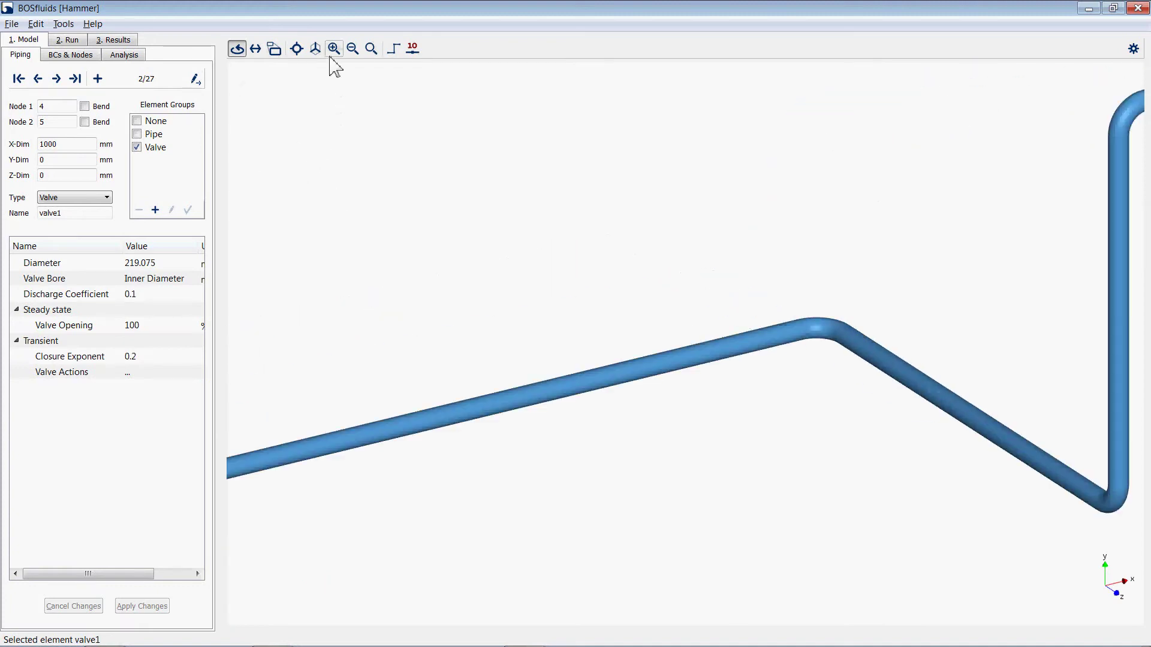
- Refit the model, switch to another standard view orientation, and zoom in and back out
click(297, 49)
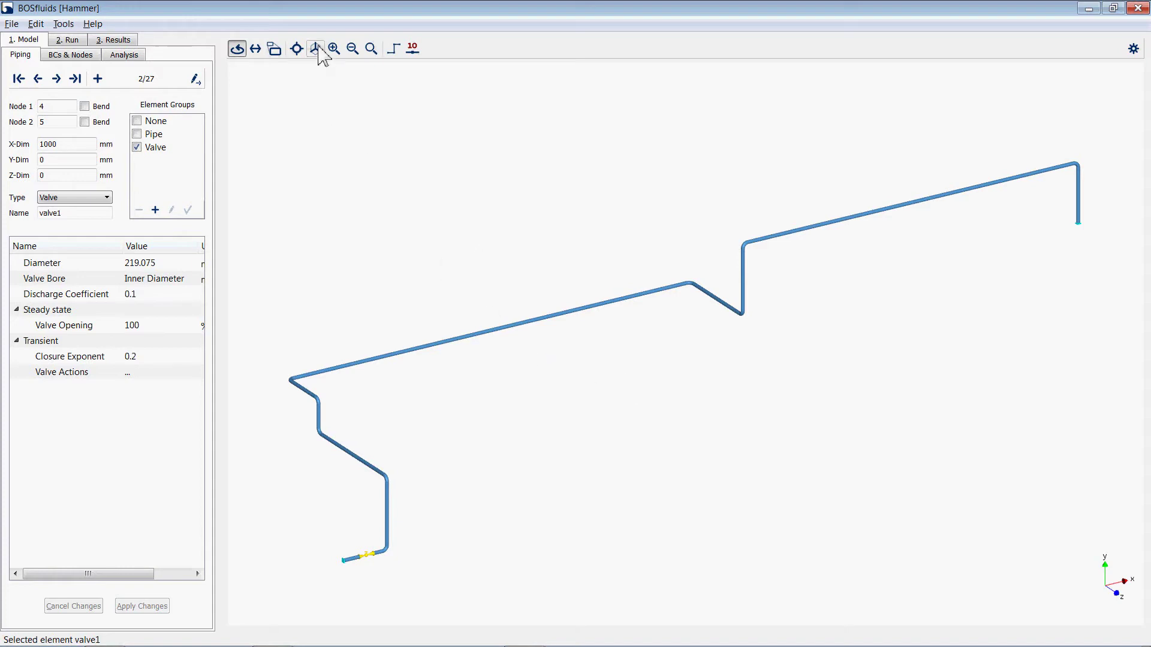
click(317, 50)
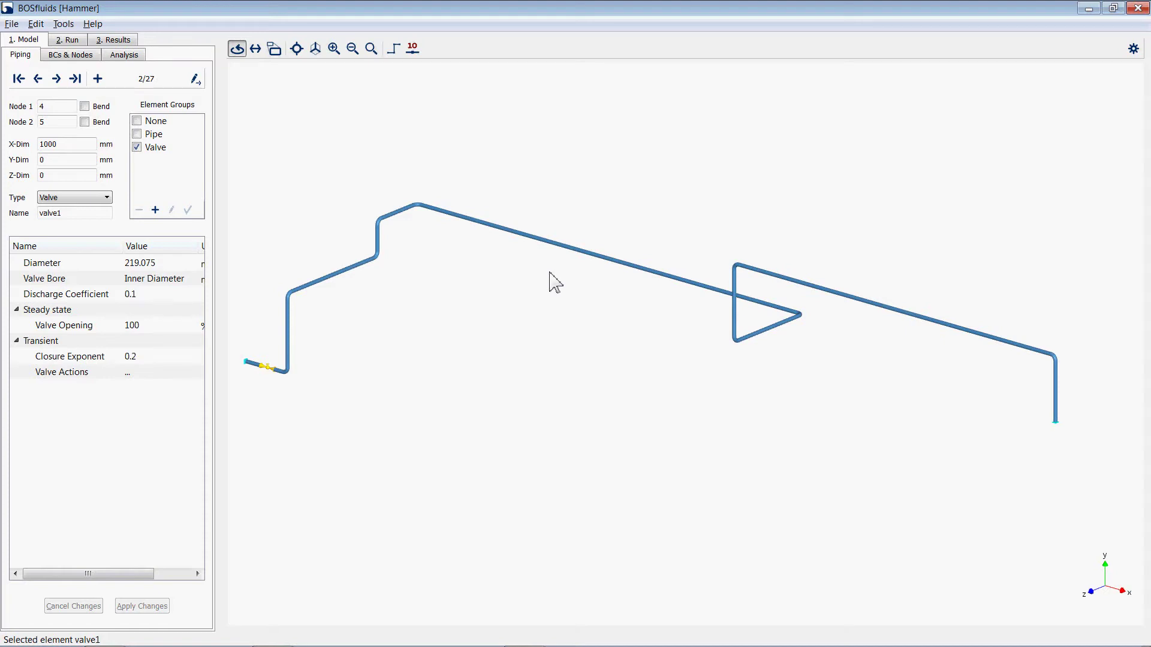
click(334, 49)
click(352, 49)
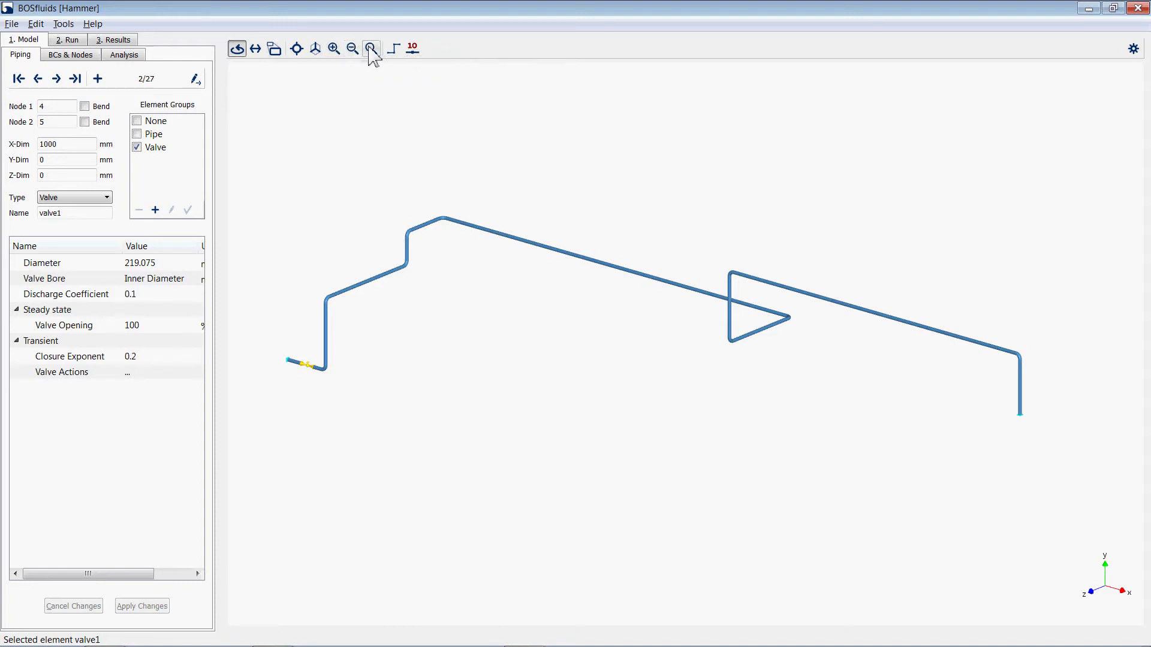
- Find and zoom to node 25, then fit the whole labelled network back in view
click(371, 49)
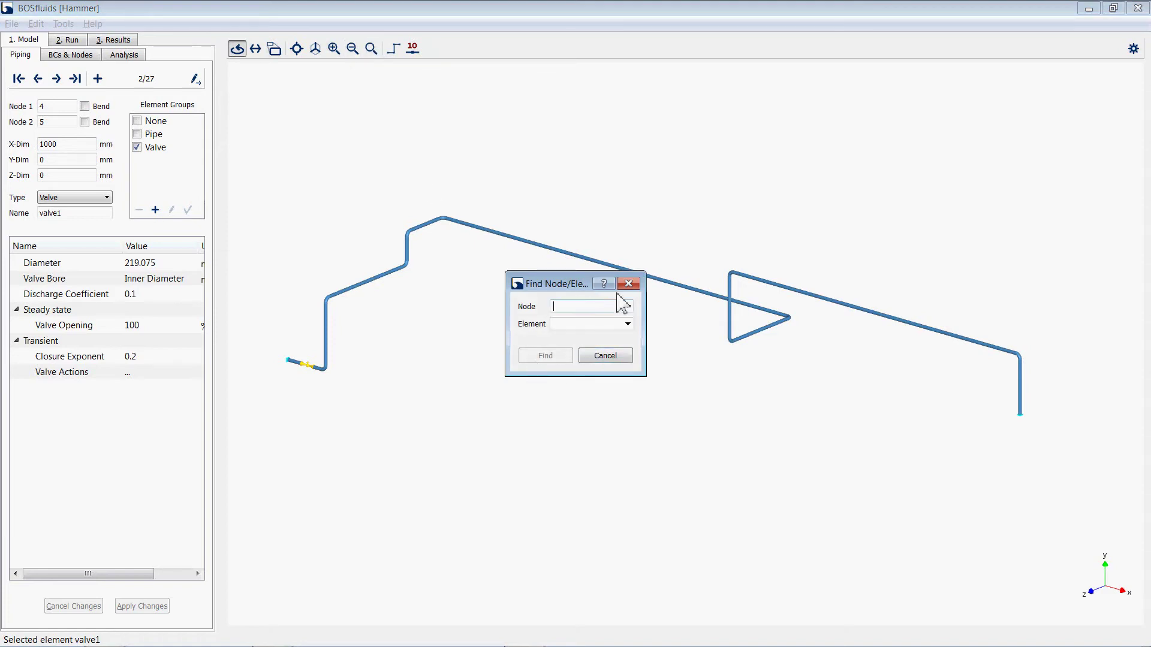
text(25)
key(Return)
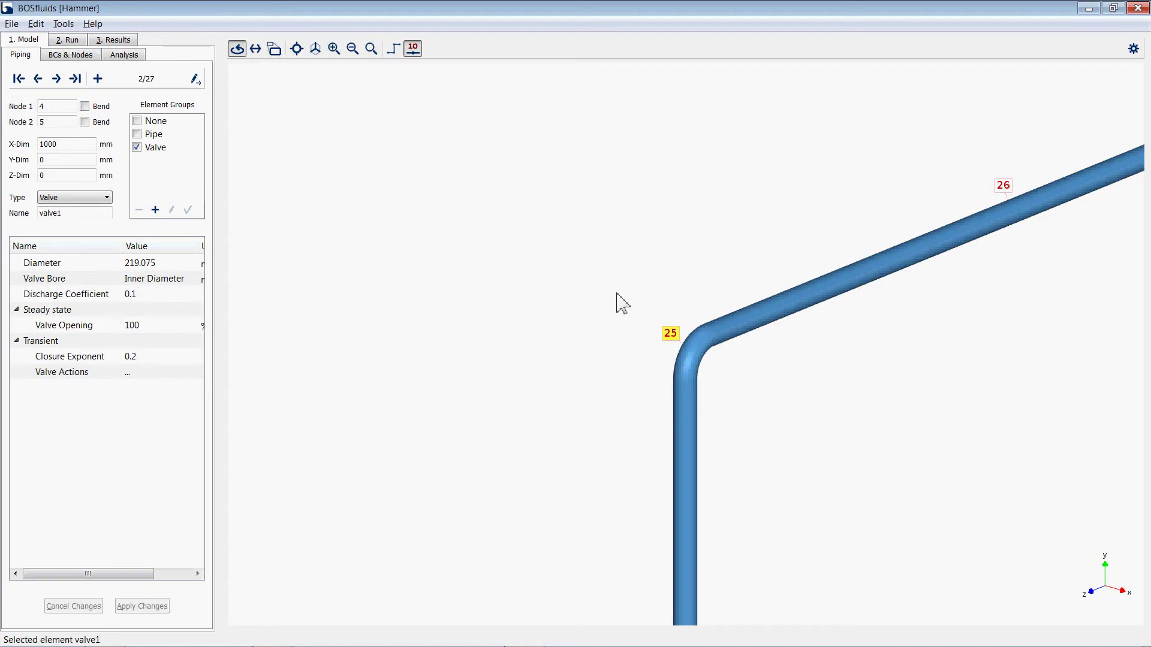
click(316, 51)
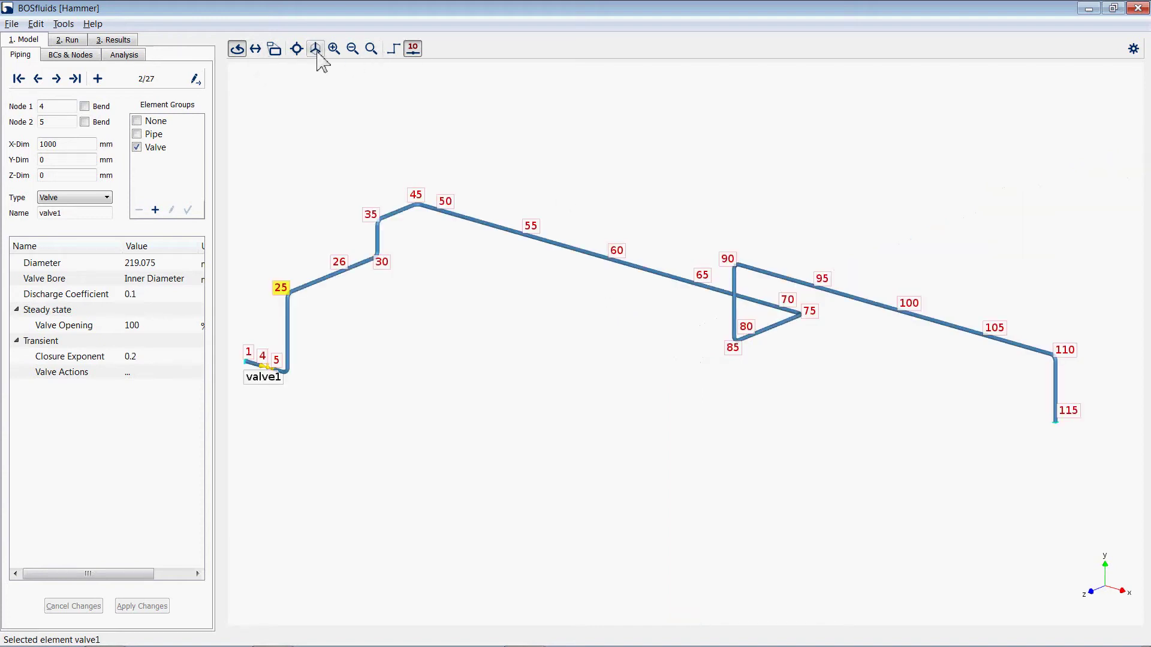
click(393, 48)
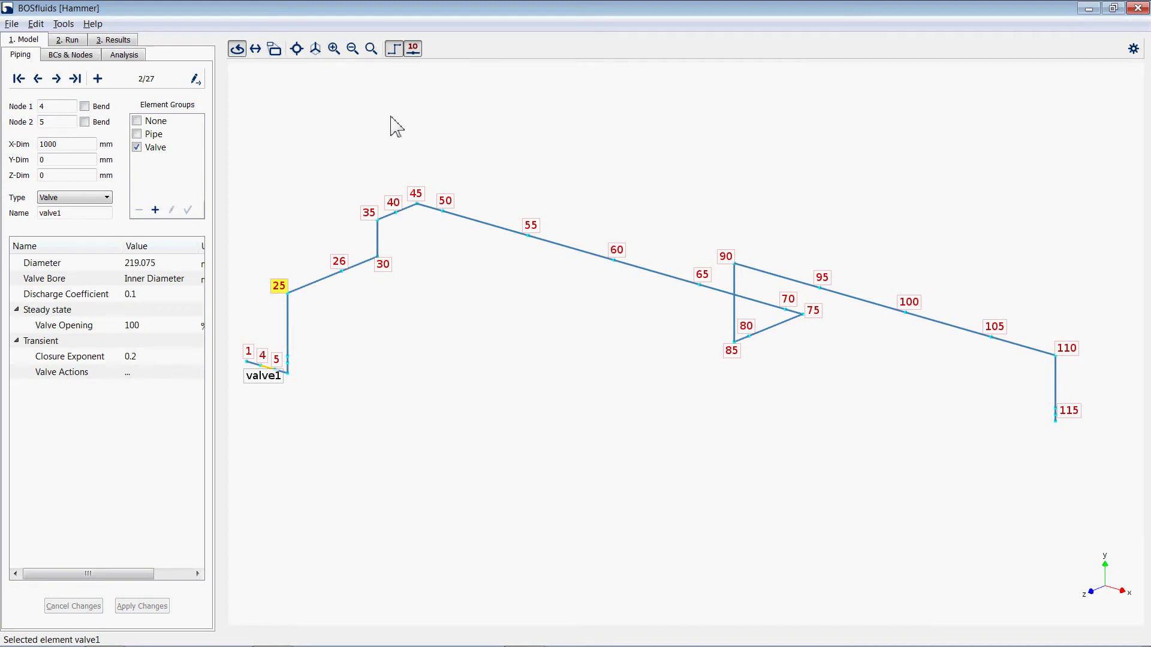
click(413, 49)
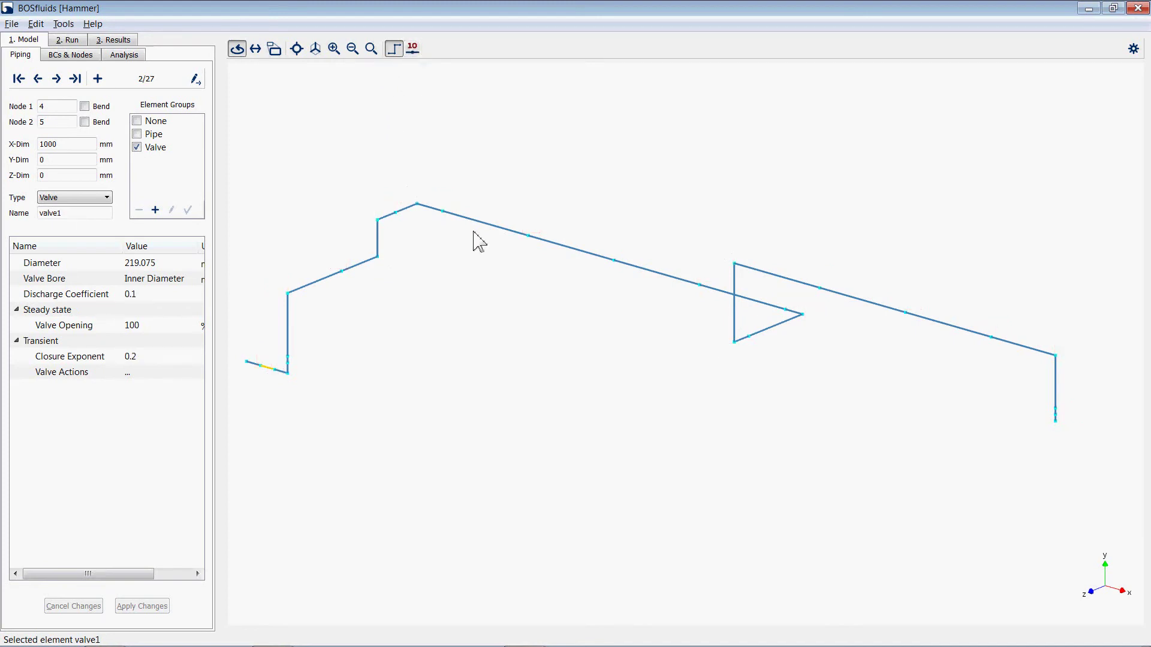
scroll(419, 216, up, 5)
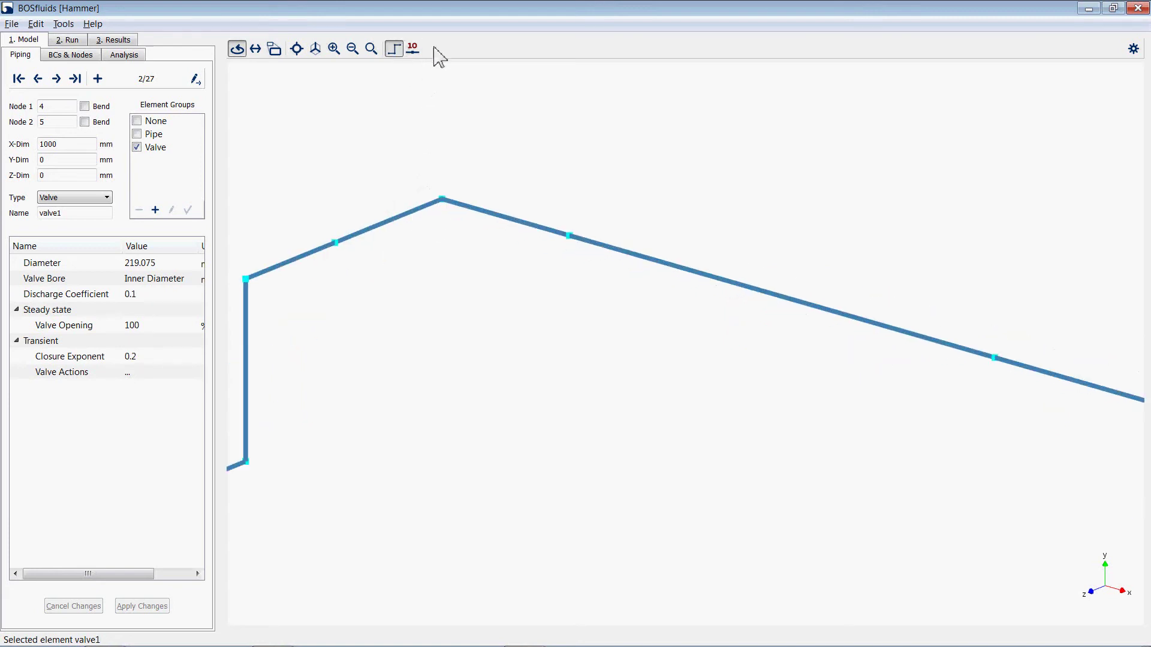
click(413, 48)
drag(462, 296, 628, 212)
scroll(727, 254, down, 6)
drag(740, 257, 577, 258)
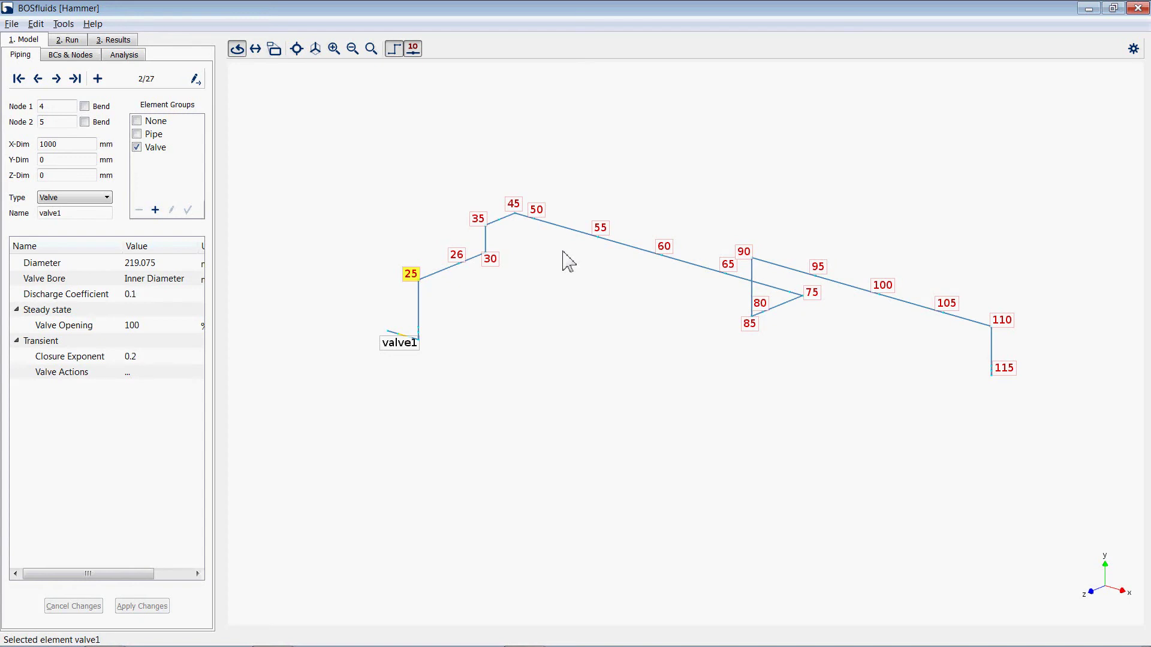
- In Viewer Settings keep render quality High and try font sizes Medium and Small before restoring Large
click(1133, 49)
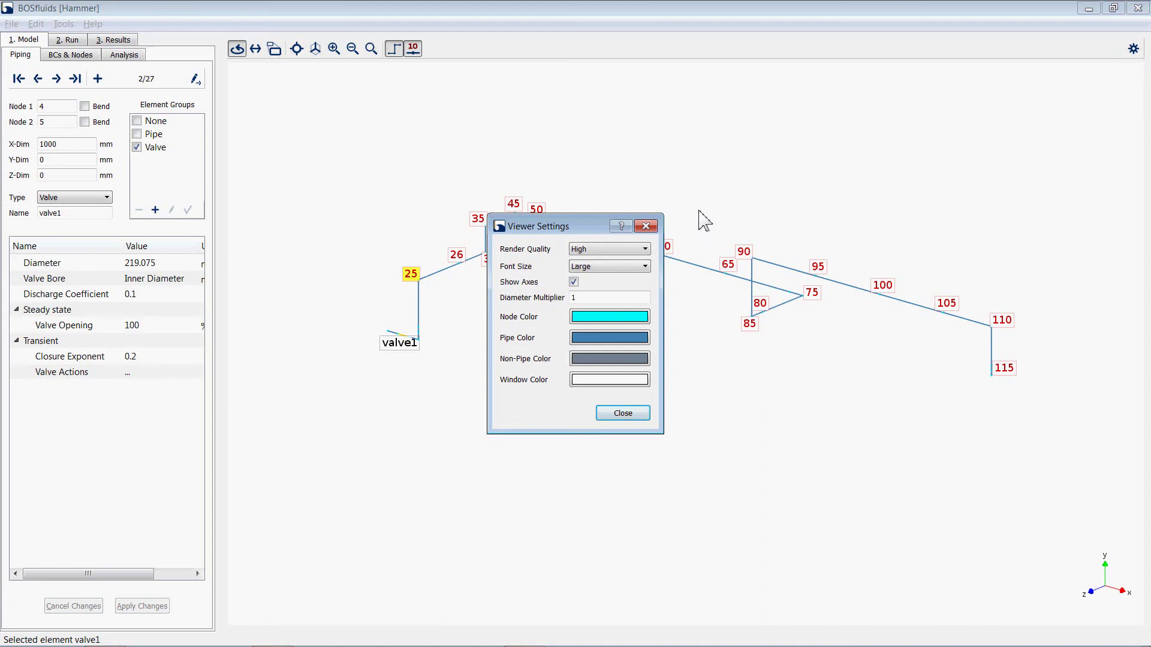
click(644, 249)
click(641, 247)
click(612, 268)
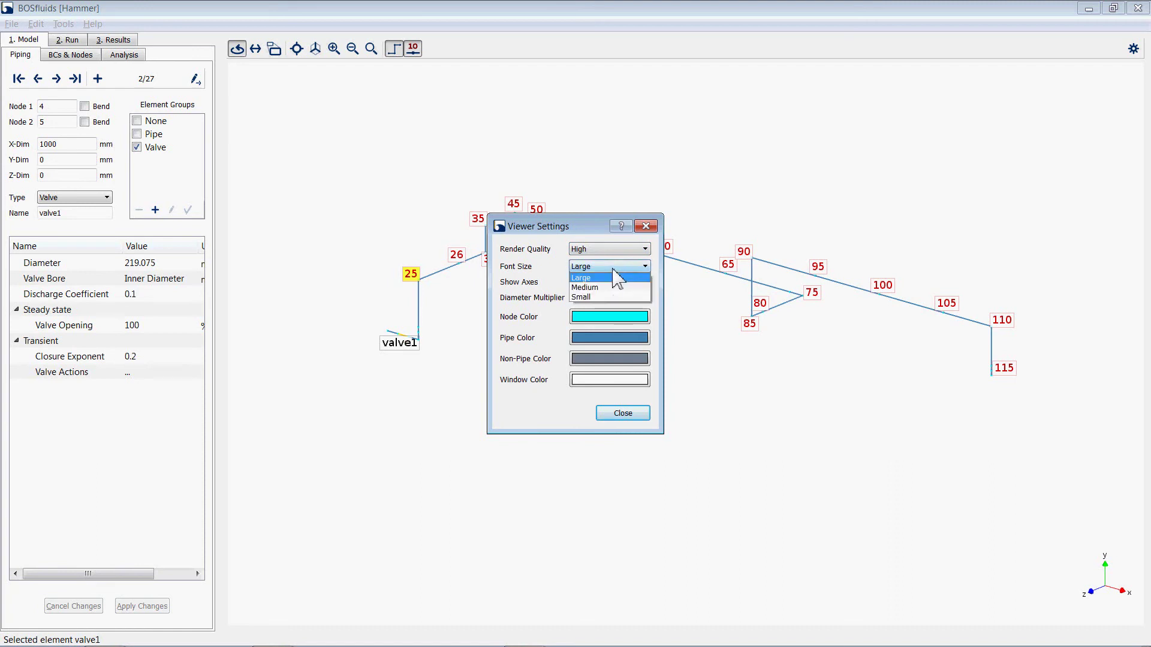
click(595, 288)
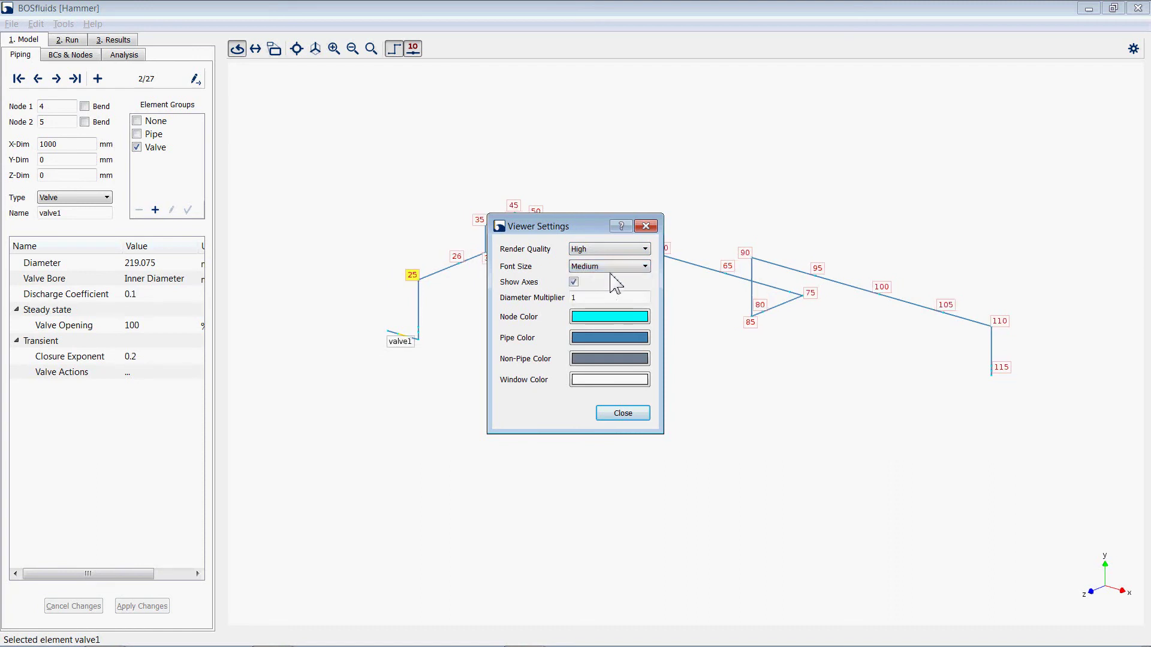
click(615, 268)
click(596, 297)
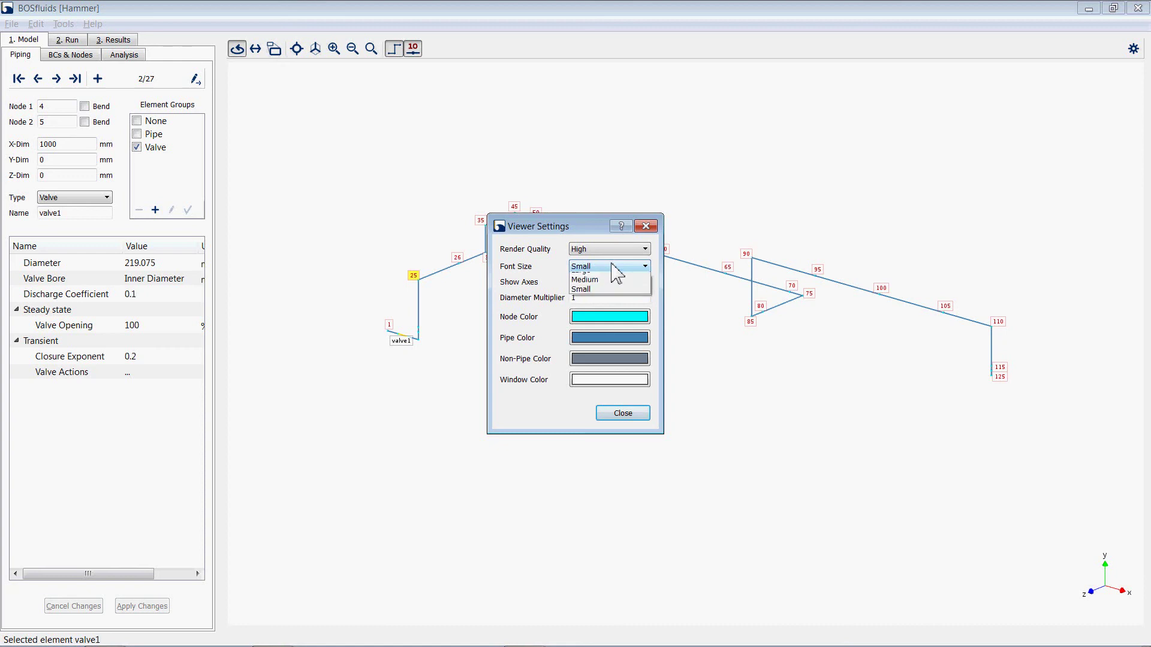
click(606, 278)
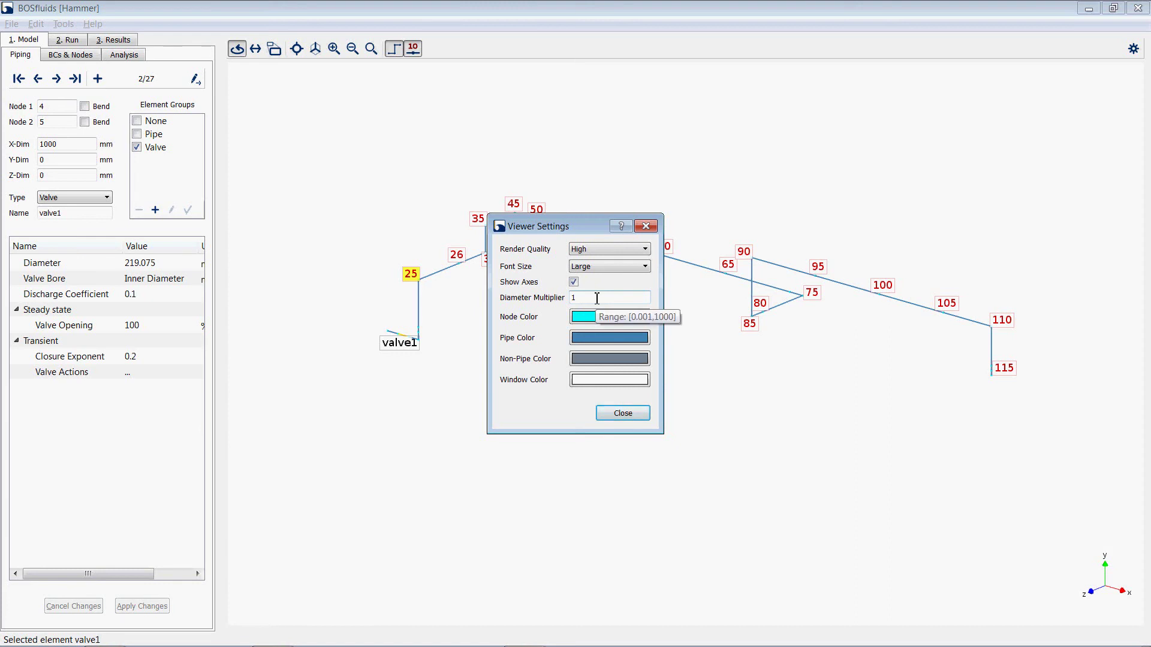
- Set the Diameter Multiplier to 3, then reopen Viewer Settings and change it to 5
drag(596, 298, 573, 296)
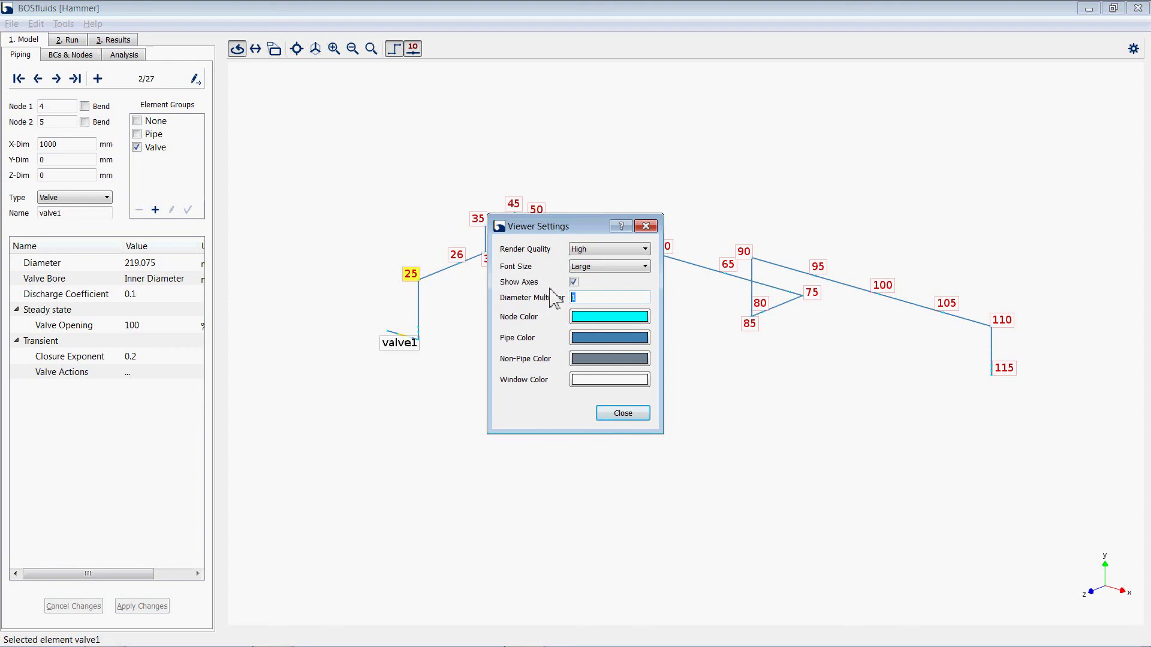
text(2)
key(BackSpace)
text(3)
key(Return)
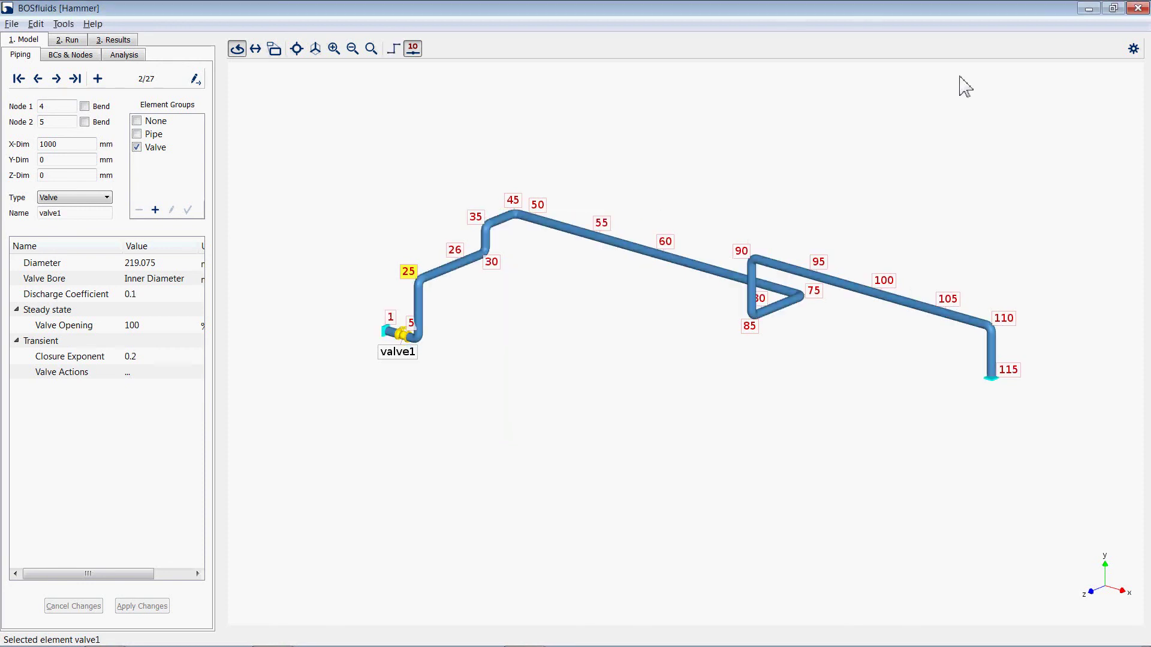
click(1133, 49)
drag(598, 298, 519, 287)
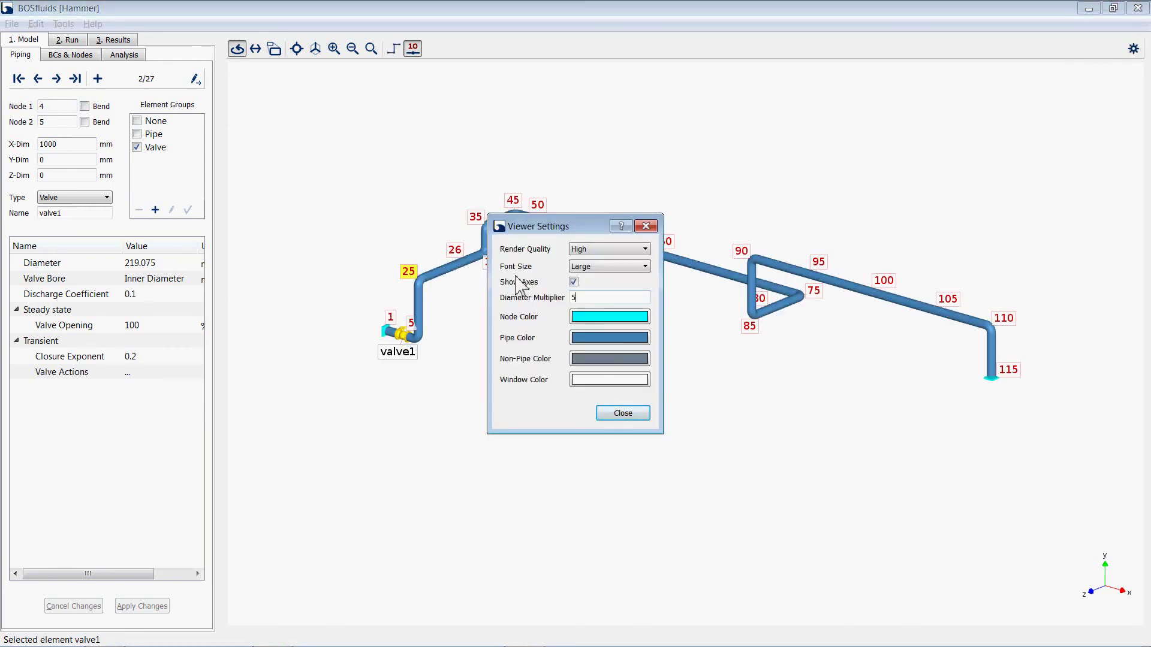
text(5)
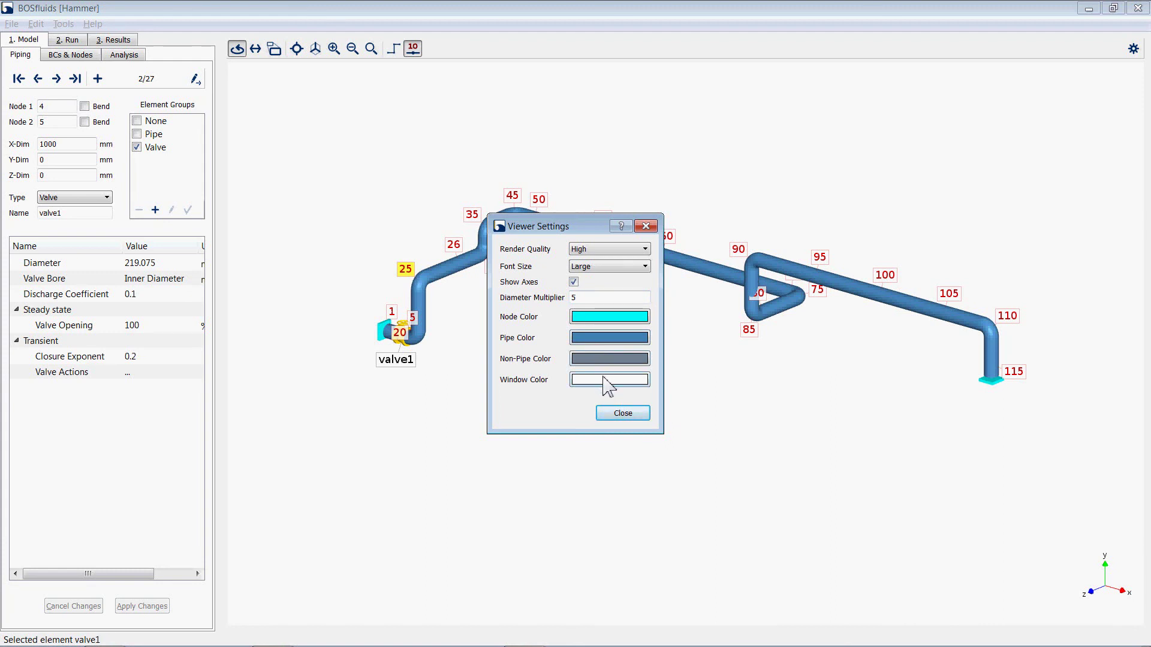
- Set the Non-Pipe Color to yellow, leaving the node colour unchanged
click(639, 317)
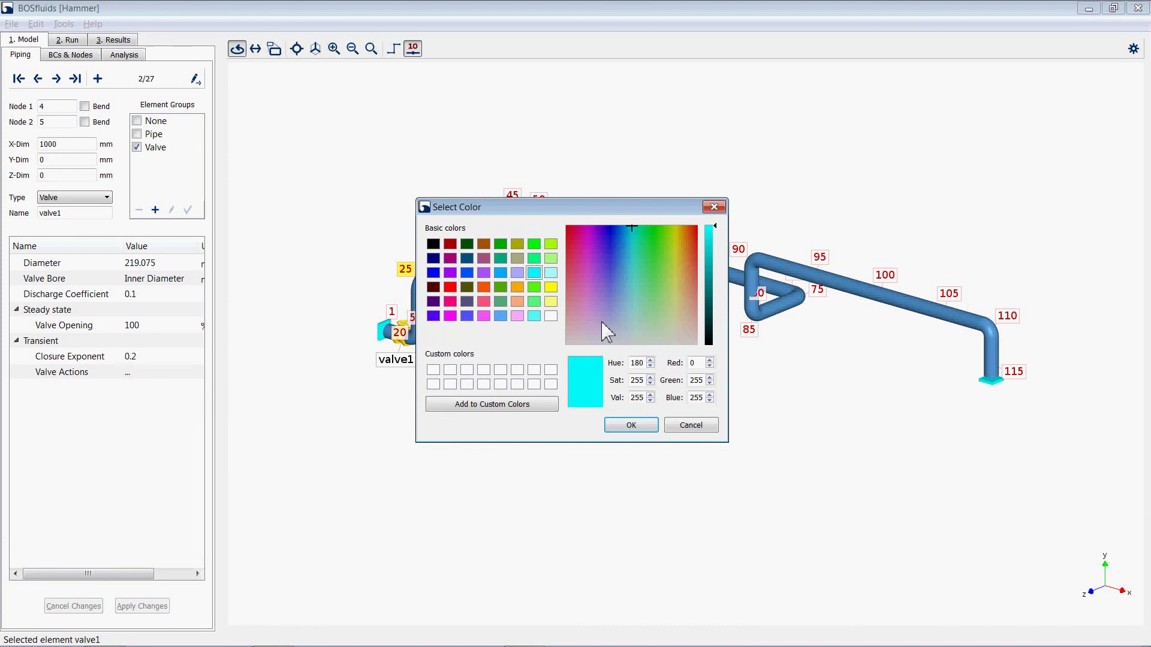
click(684, 427)
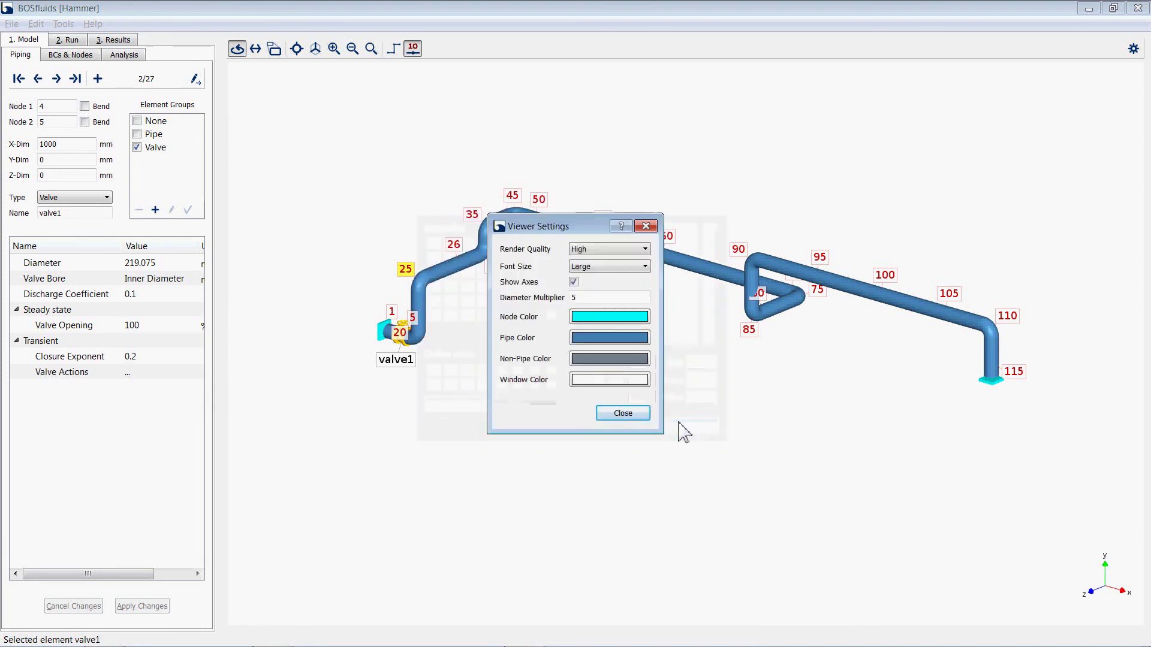
click(640, 381)
click(549, 288)
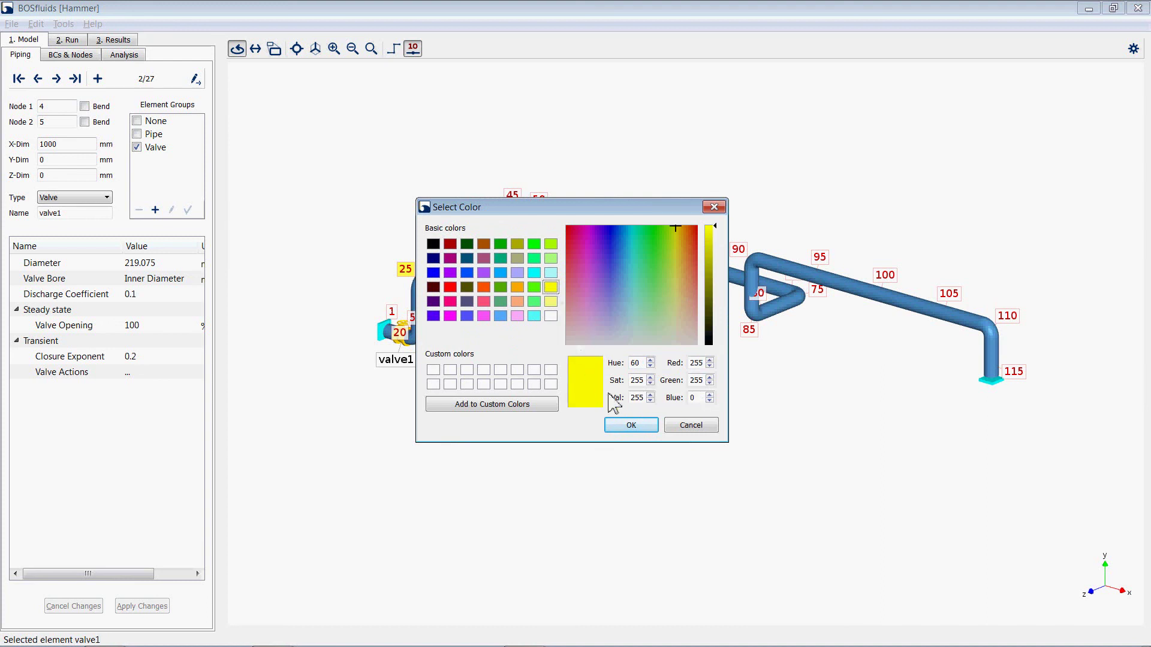
click(629, 425)
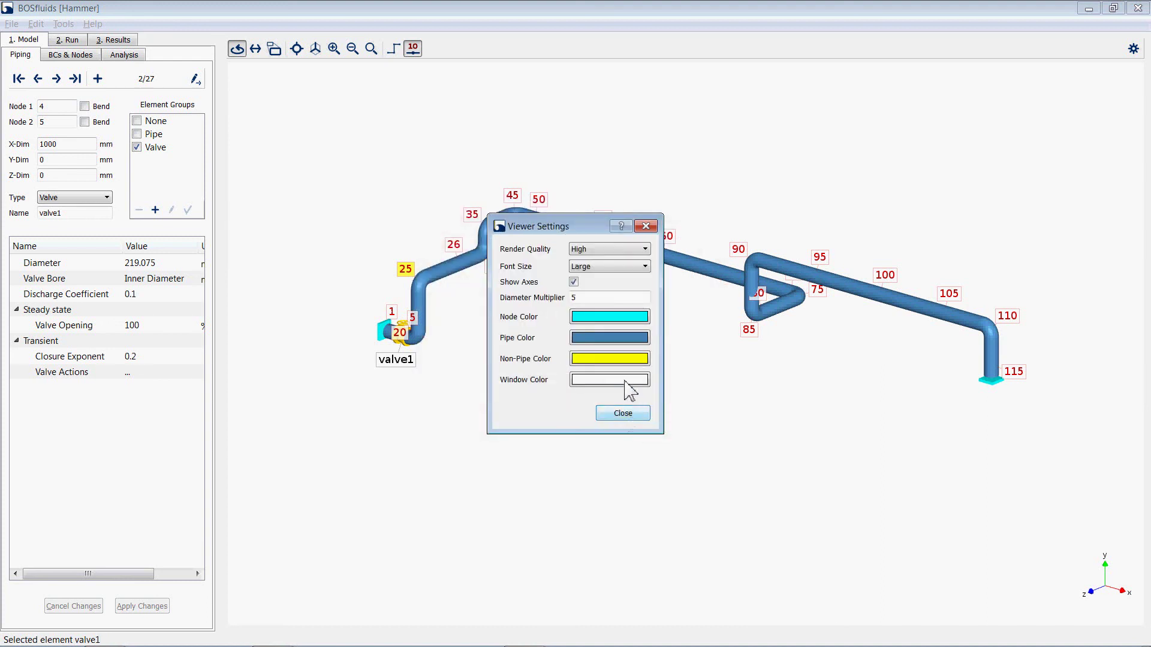
- Set the Pipe Color to orange
click(605, 339)
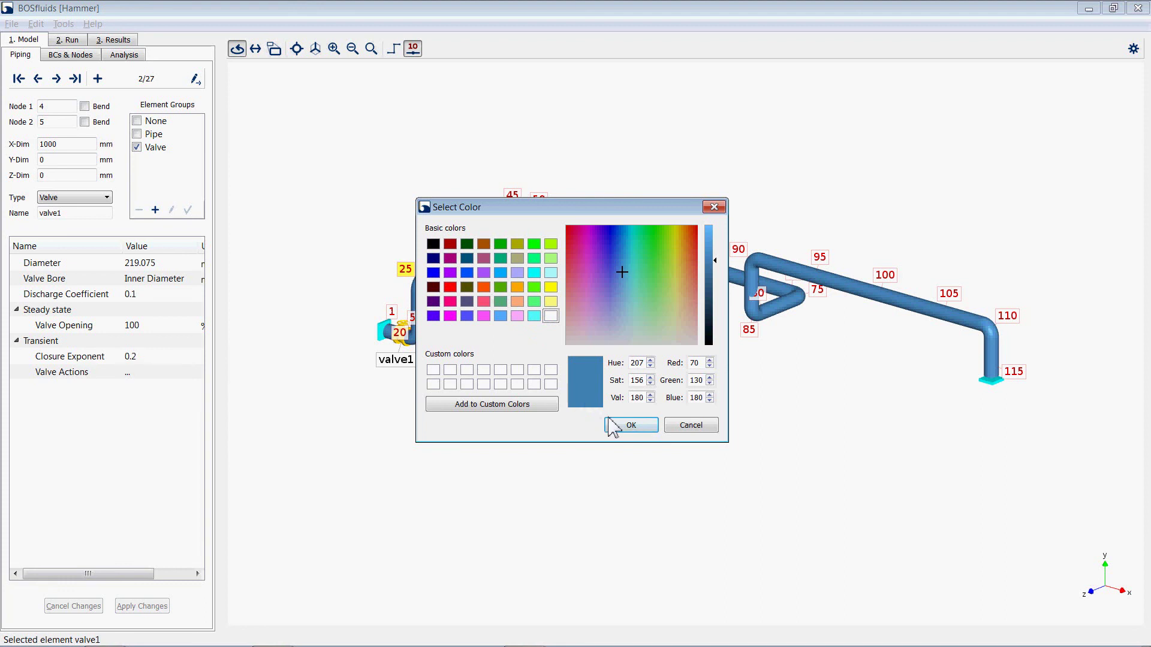
click(483, 287)
click(626, 427)
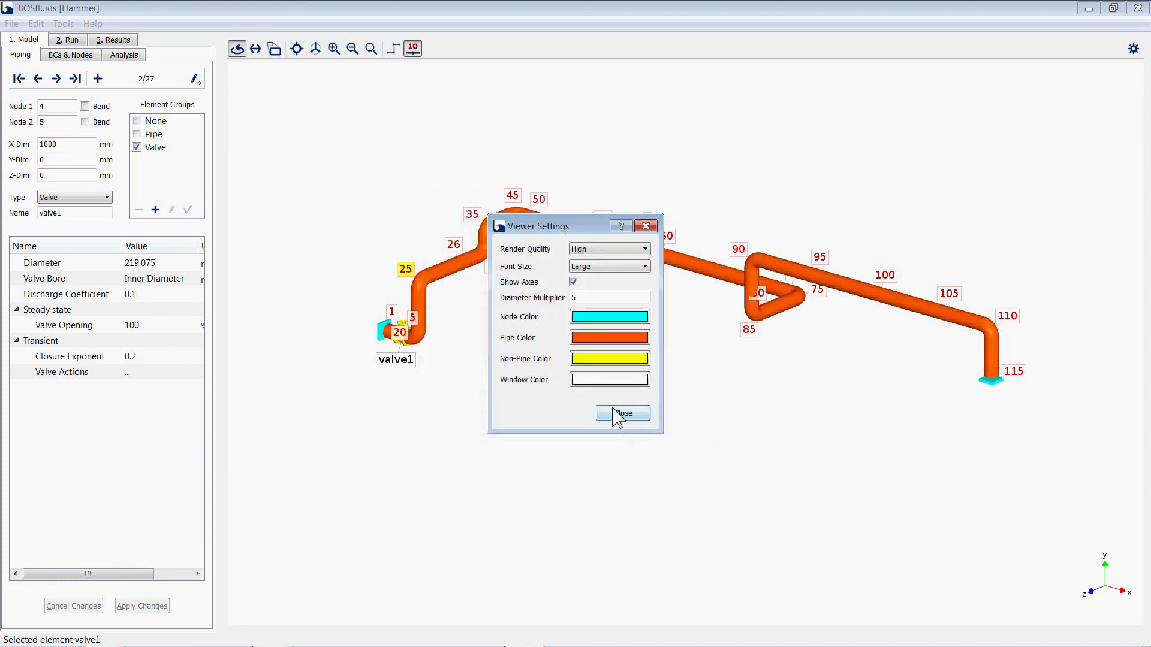
- Close the Viewer Settings dialog to reveal the thick orange pipes
click(612, 411)
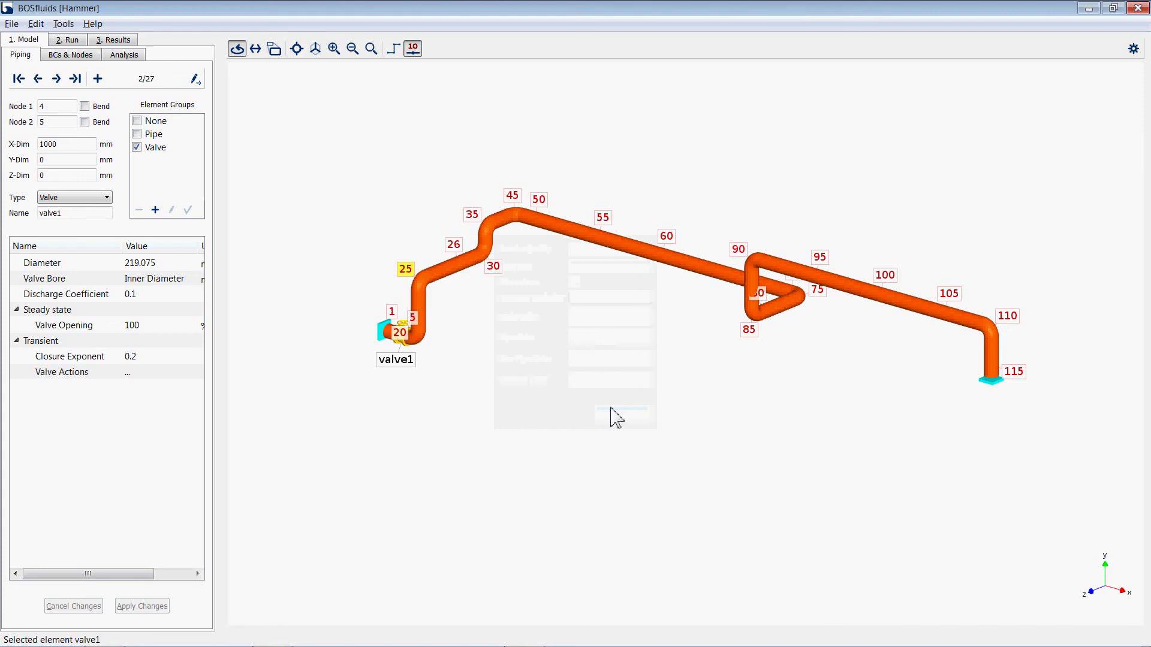